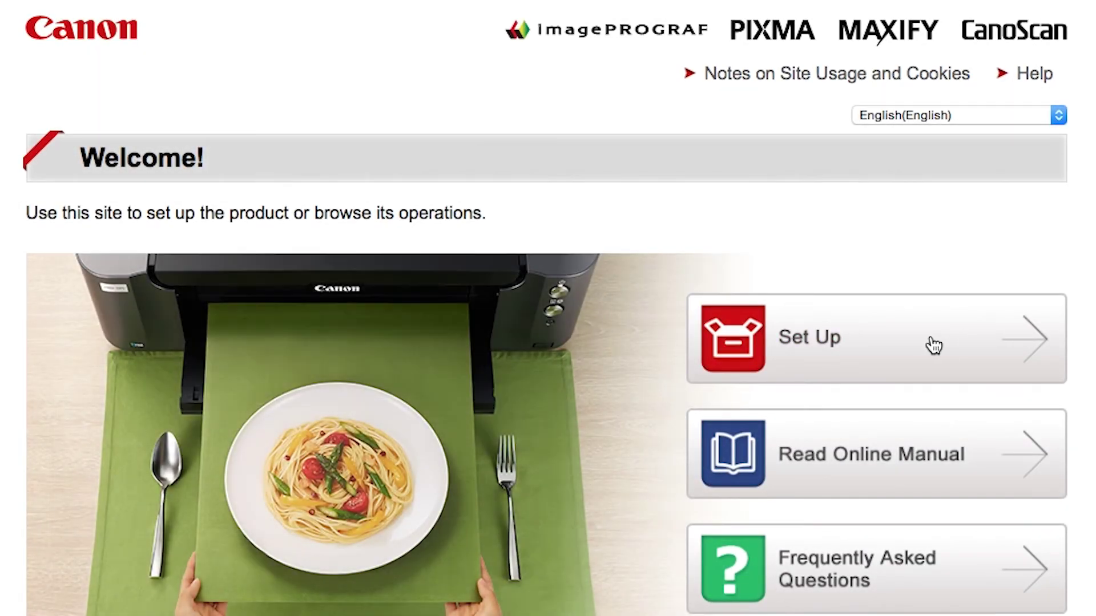
On Canon's IJ Setup site, enter TS6020 as the product name
{"action": "left_click", "coordinate": [933, 345]}
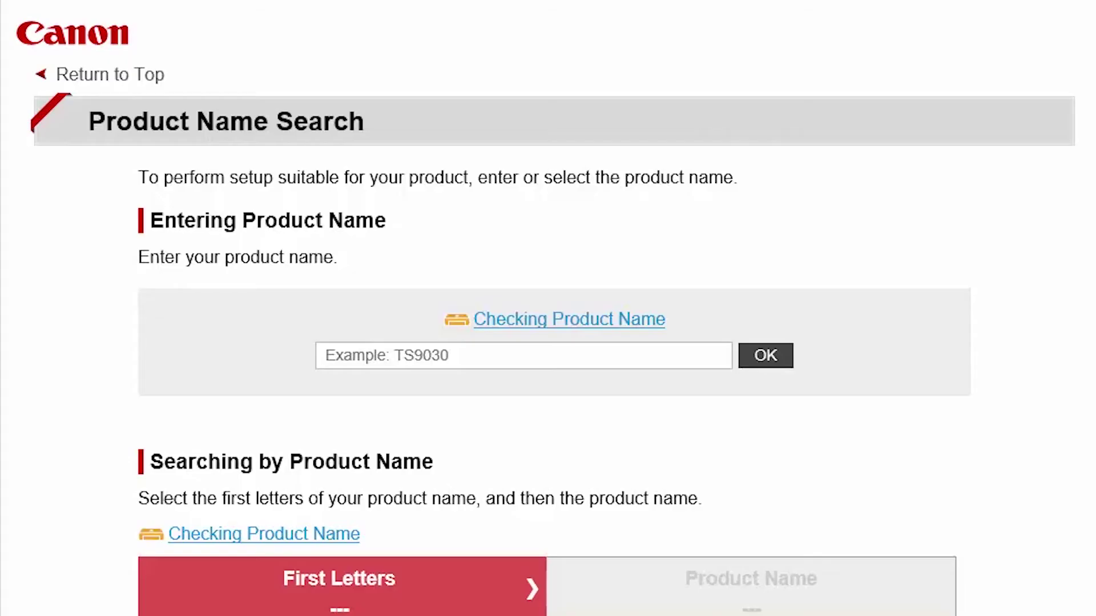
{"action": "left_click", "coordinate": [605, 358]}
{"action": "type", "text": "T"}
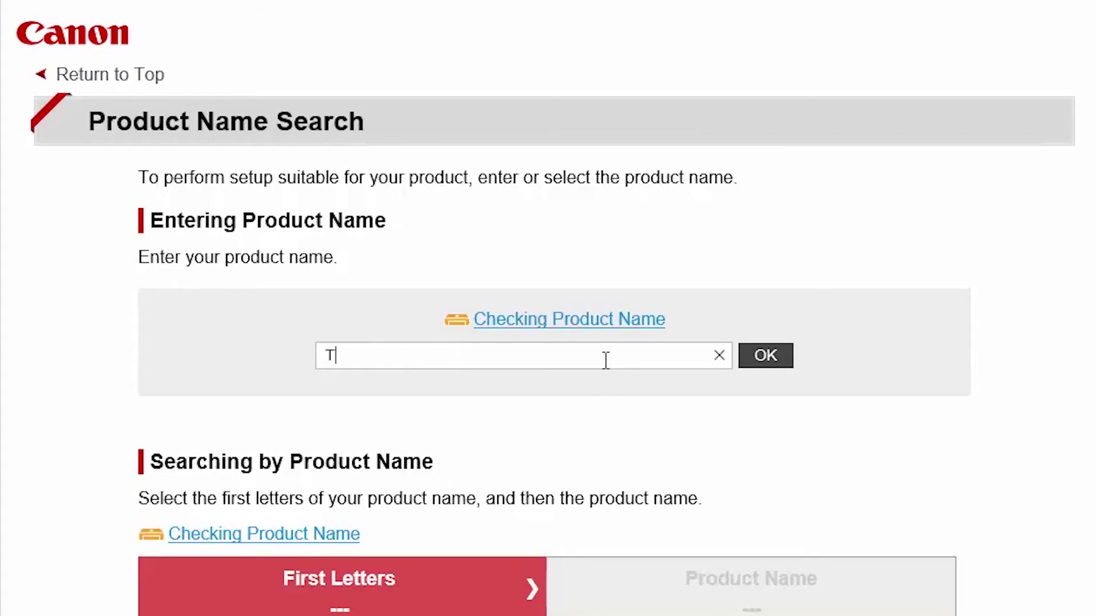
{"action": "type", "text": "S6020"}
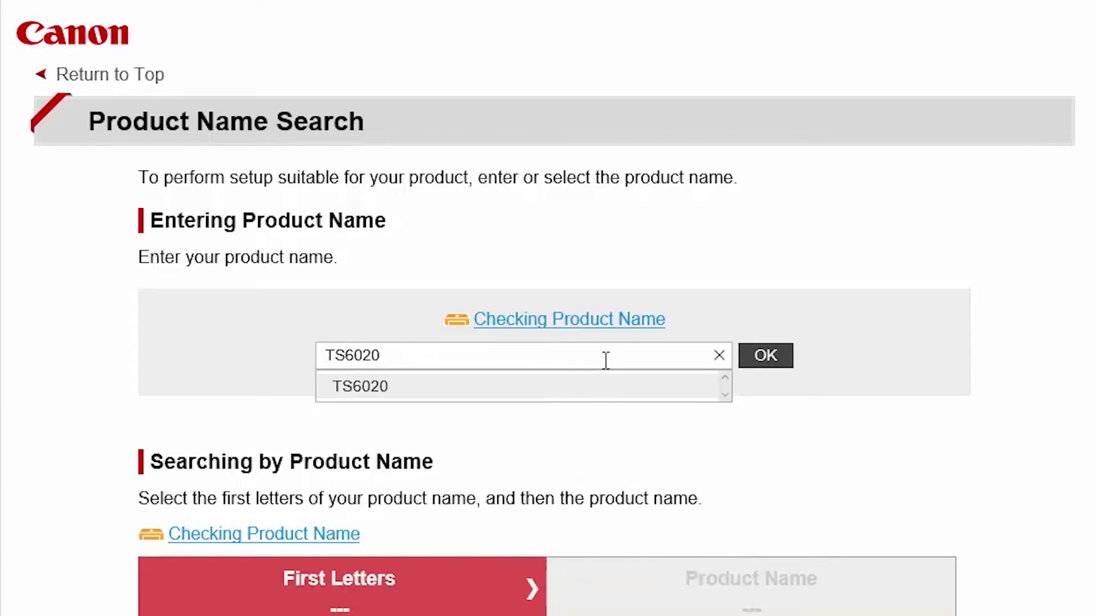
{"action": "left_click", "coordinate": [606, 386]}
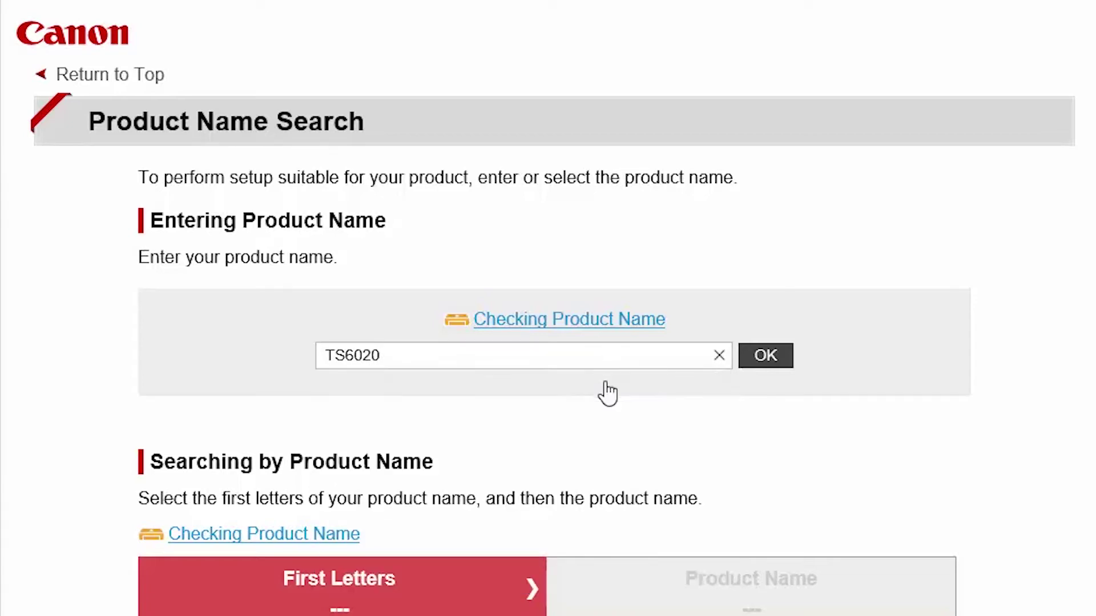
{"action": "left_click", "coordinate": [749, 354]}
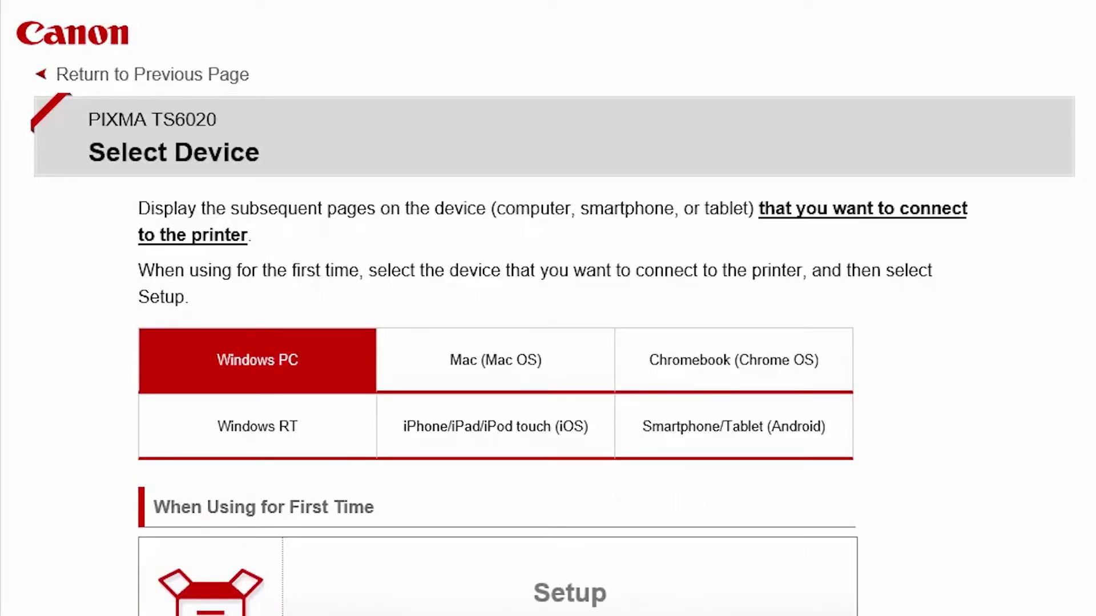
Download the Windows setup file for the TS6000 series and run it
{"action": "scroll", "coordinate": [545, 308], "scroll_direction": "down", "scroll_amount": 3}
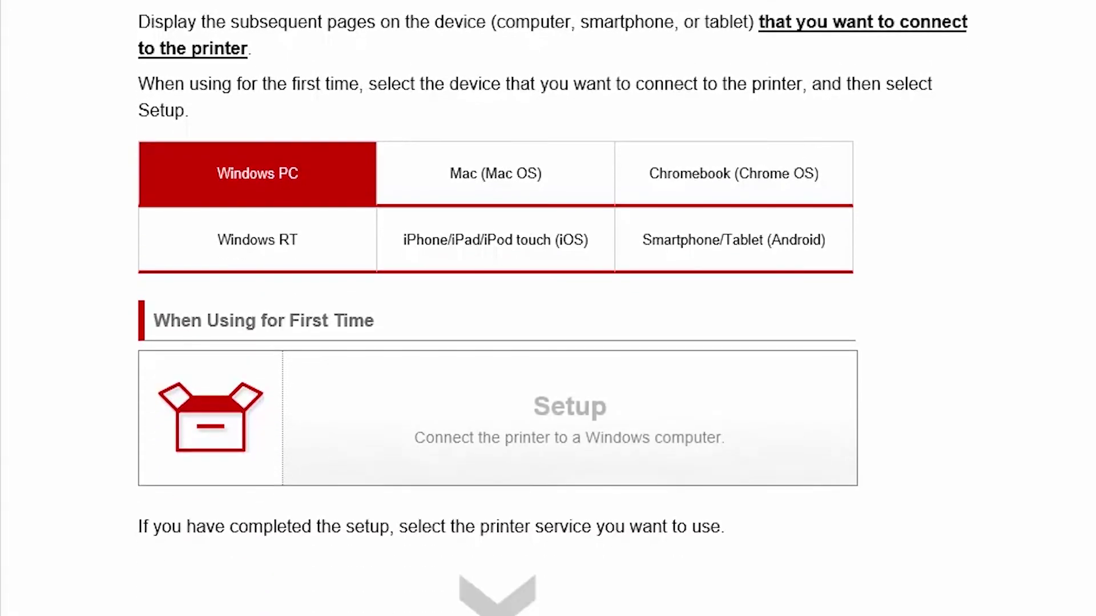
{"action": "left_click", "coordinate": [531, 427]}
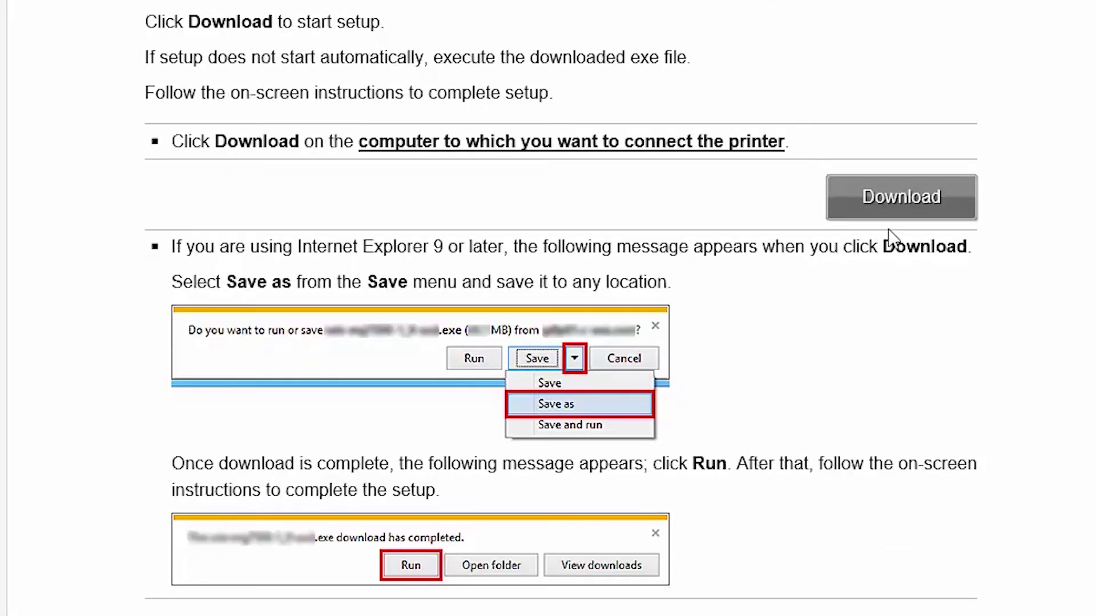
{"action": "left_click", "coordinate": [886, 194]}
{"action": "scroll", "coordinate": [886, 207], "scroll_direction": "down", "scroll_amount": 5}
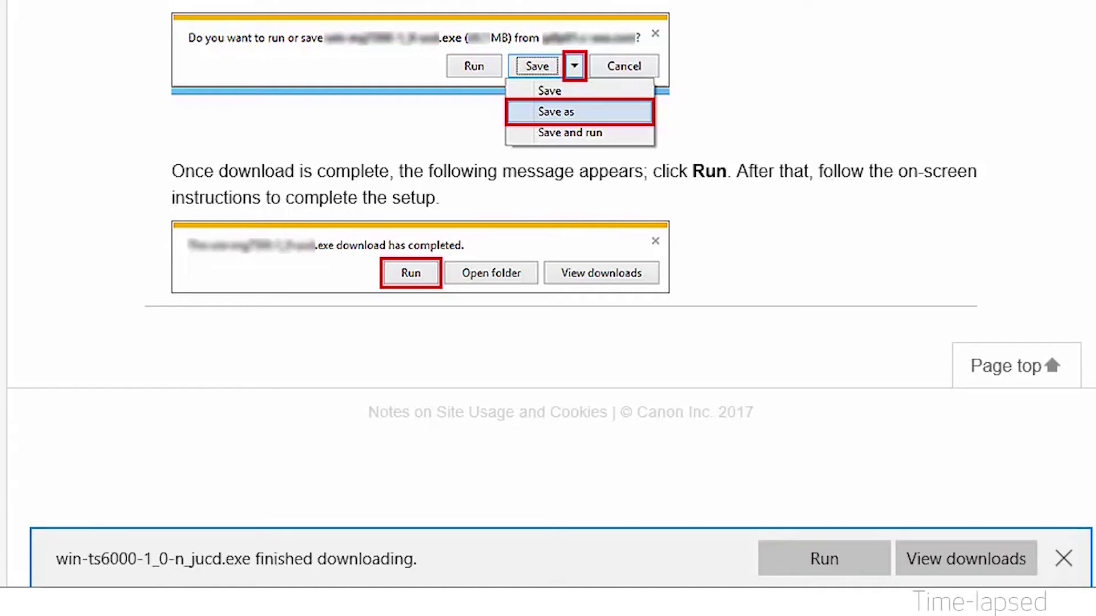
{"action": "left_click", "coordinate": [822, 562]}
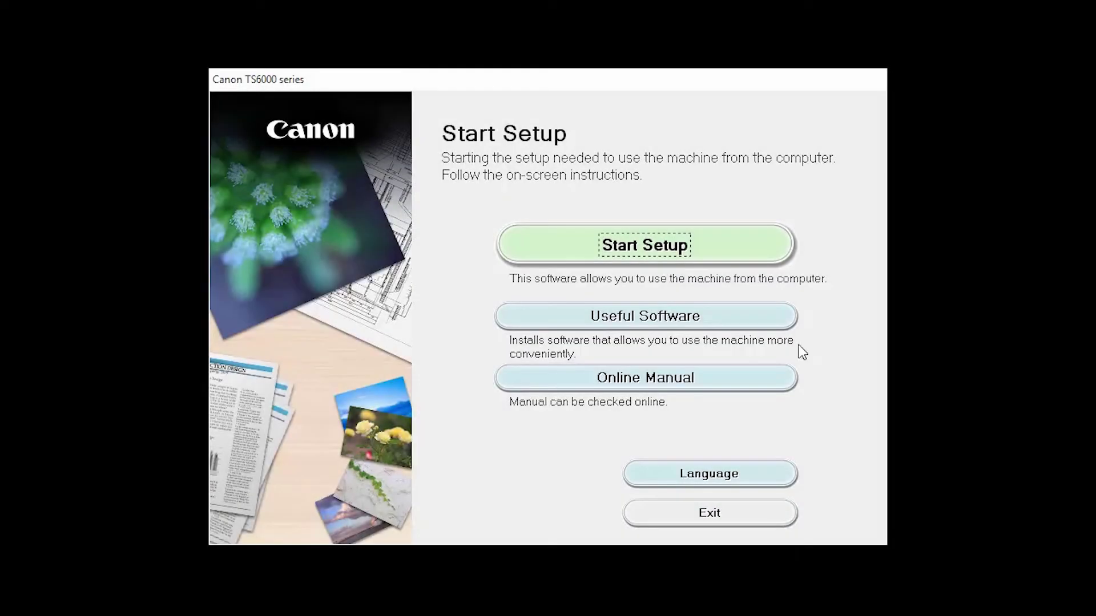
Start setup with United States as the country, accepting the licence and Extended Survey Program
{"action": "left_click", "coordinate": [762, 259]}
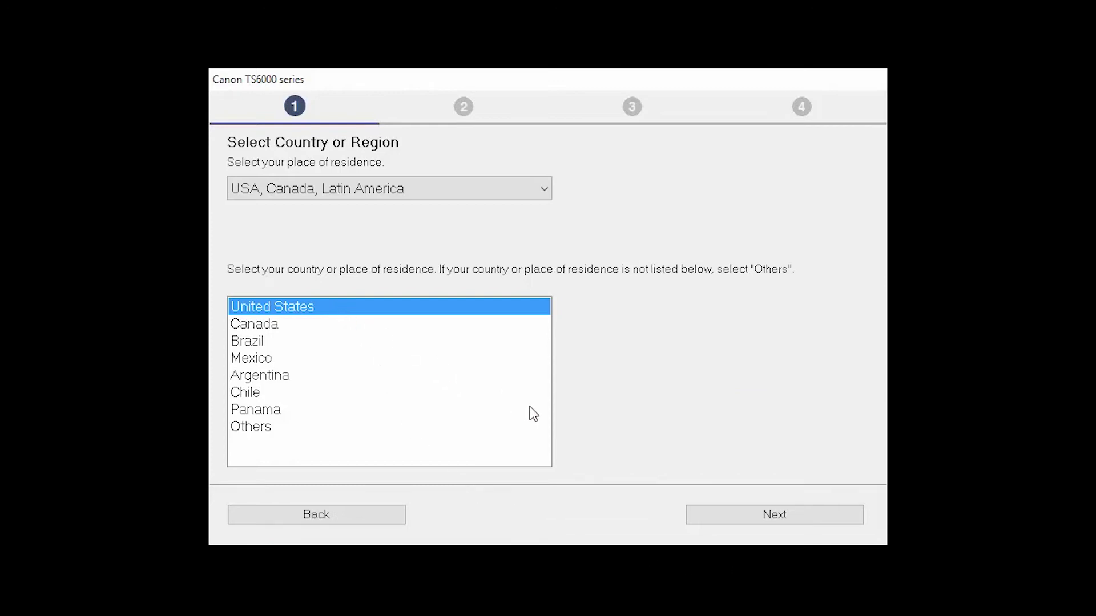
{"action": "left_click", "coordinate": [739, 515]}
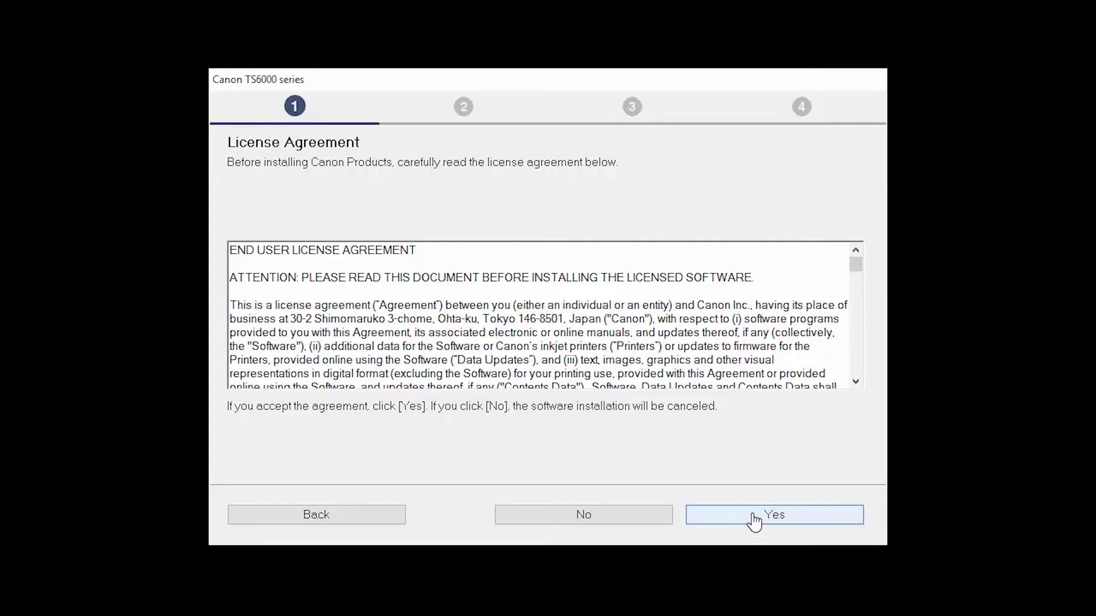
{"action": "left_click", "coordinate": [754, 522]}
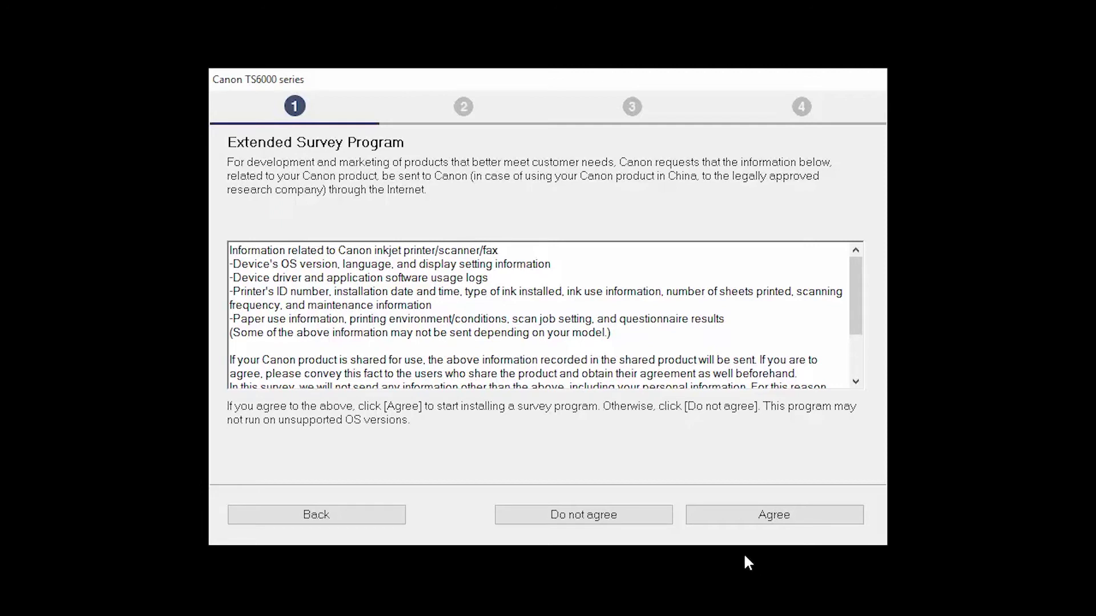
{"action": "left_click", "coordinate": [741, 522]}
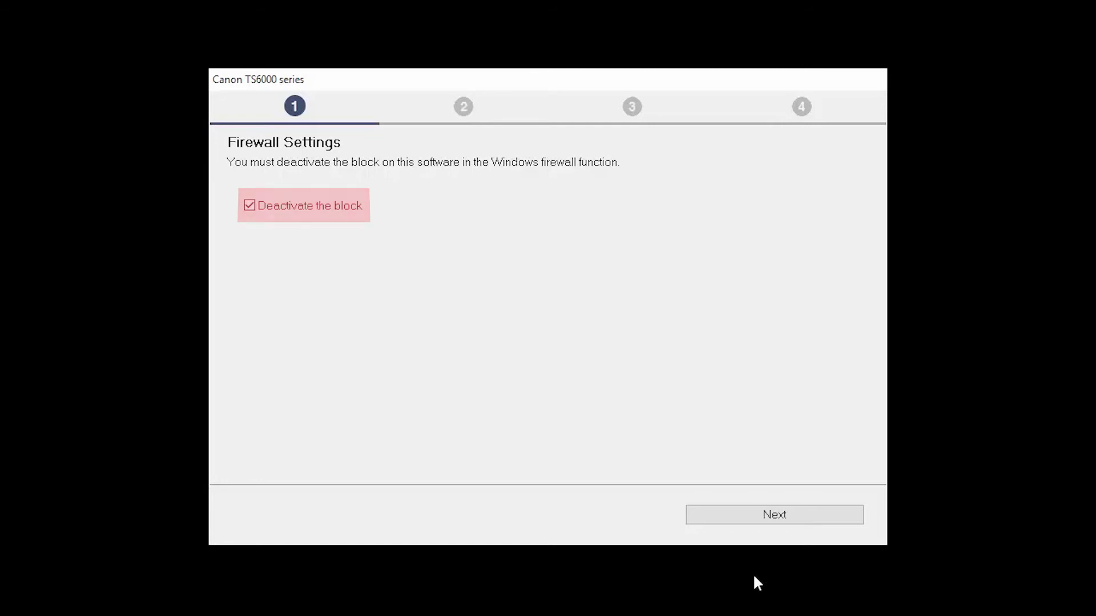
Keep the firewall block deactivated, choose Wireless LAN, and select the detected TS6000 series printer
{"action": "left_click", "coordinate": [745, 516]}
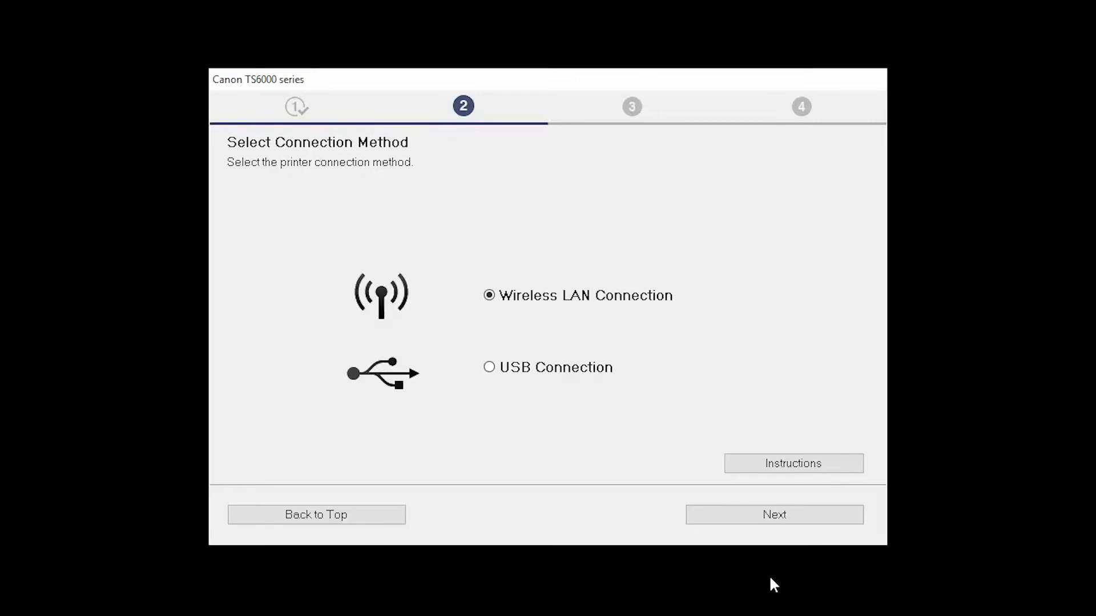
{"action": "left_click", "coordinate": [490, 303]}
{"action": "left_click", "coordinate": [746, 516]}
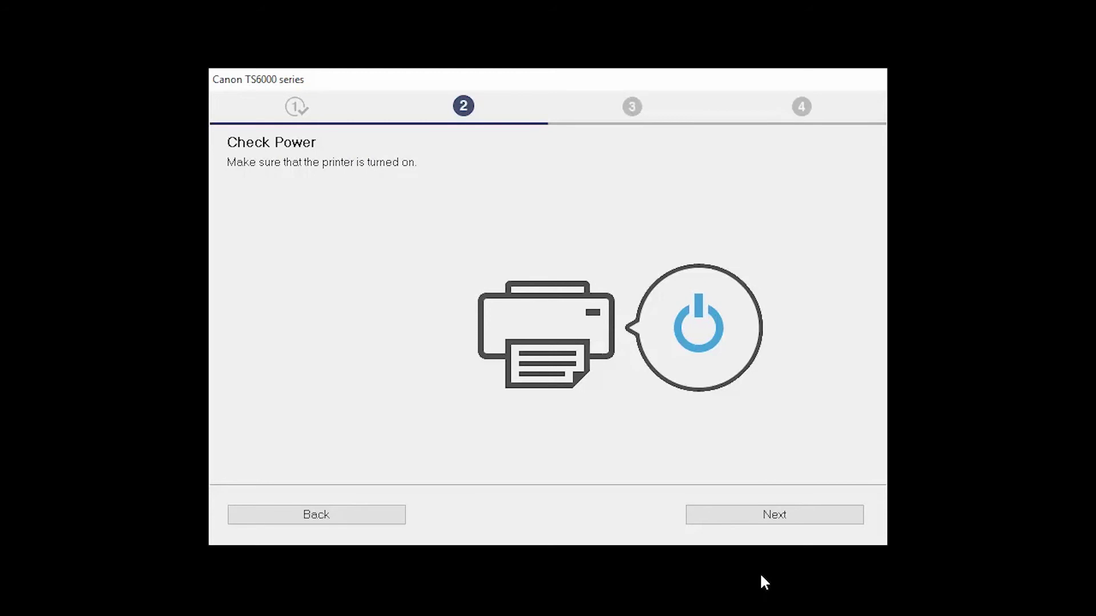
{"action": "left_click", "coordinate": [745, 516]}
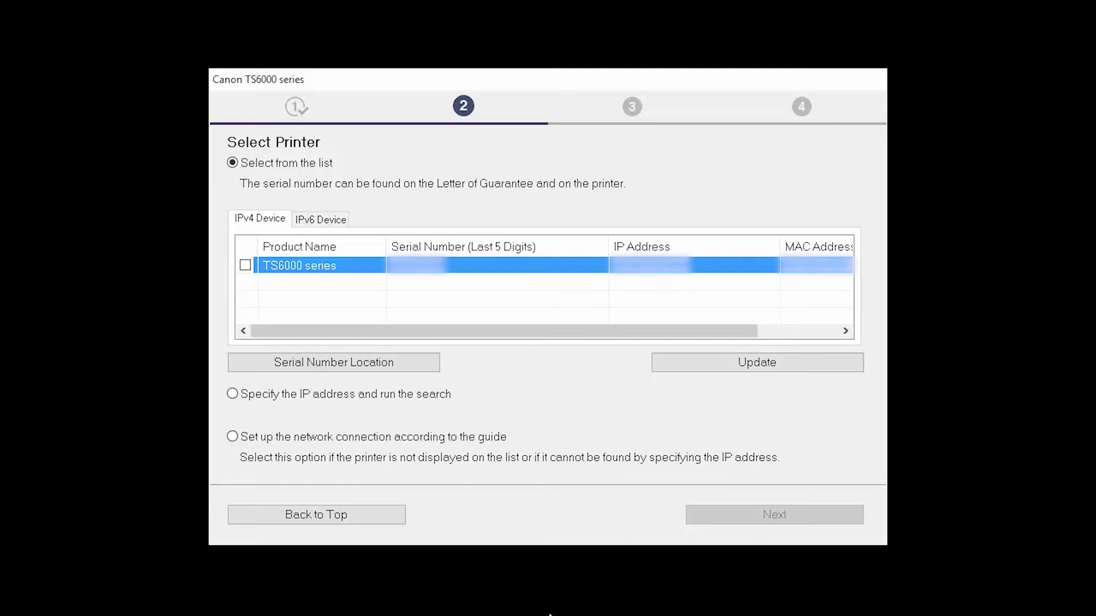
{"action": "left_click", "coordinate": [245, 265]}
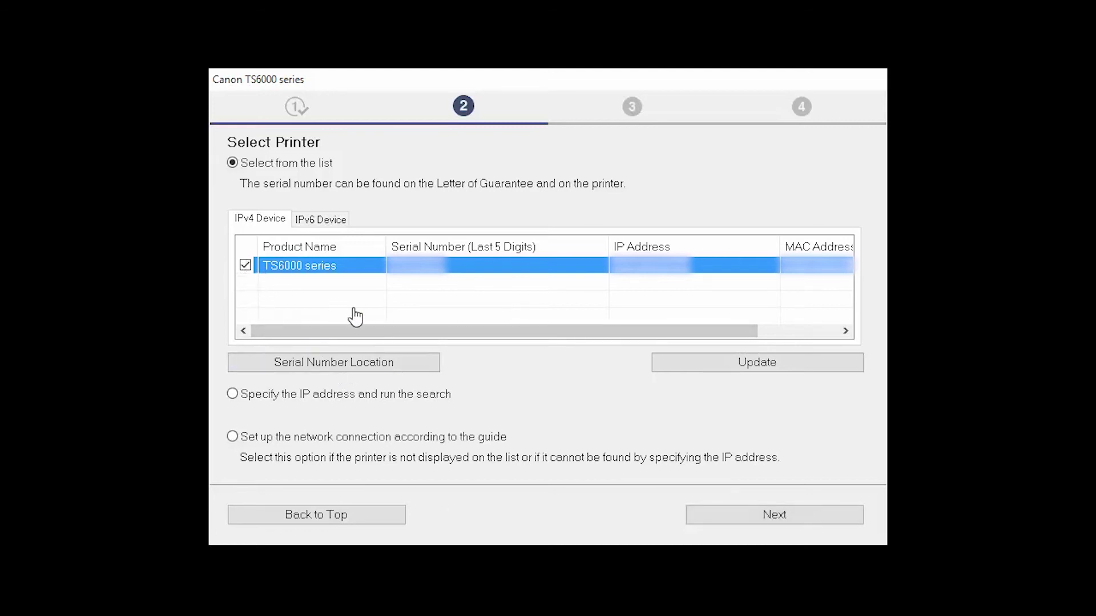
{"action": "left_click", "coordinate": [731, 522]}
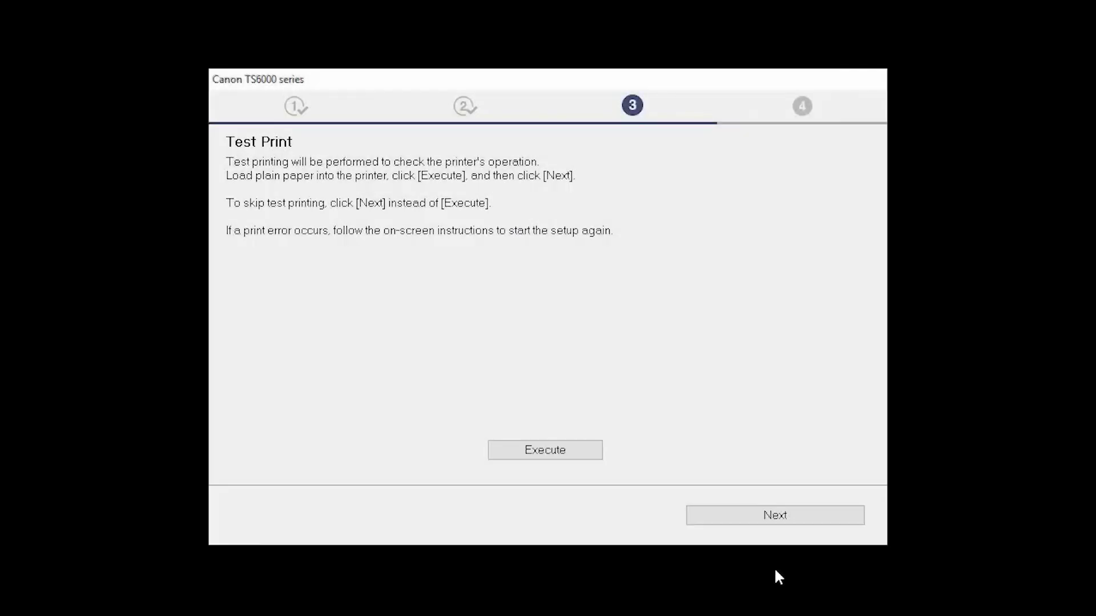
Print a test page and finish printer setup as the default printer
{"action": "left_click", "coordinate": [578, 452]}
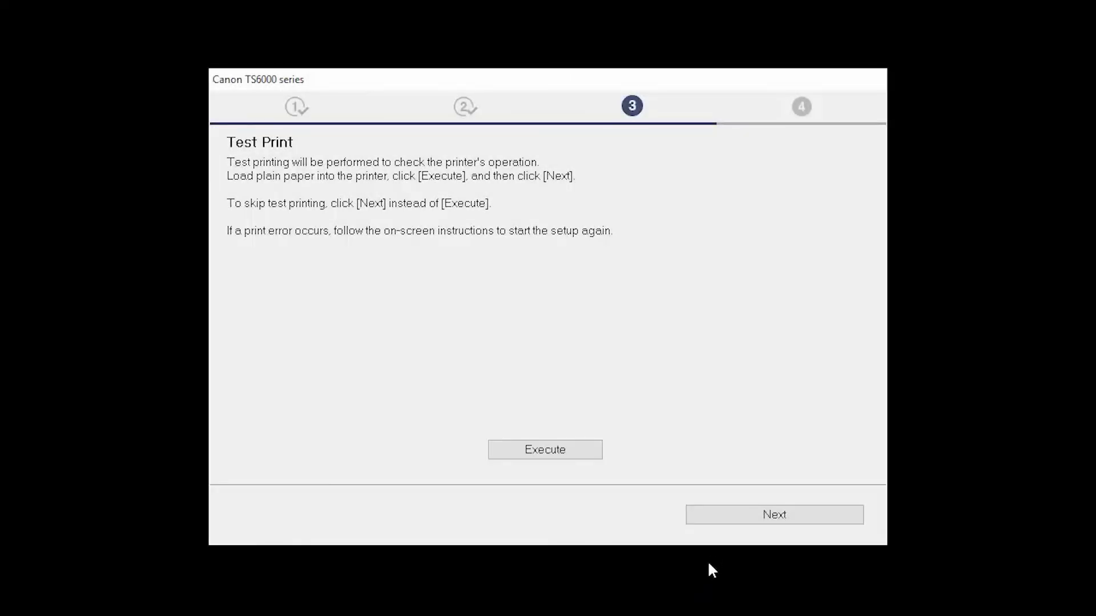
{"action": "left_click", "coordinate": [740, 522]}
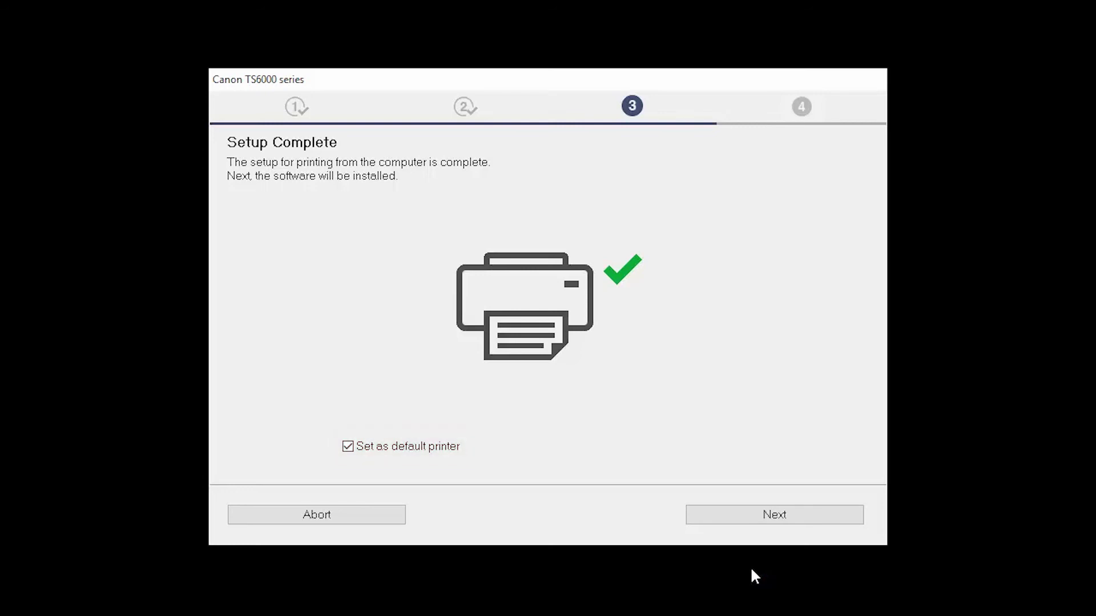
{"action": "left_click", "coordinate": [748, 525]}
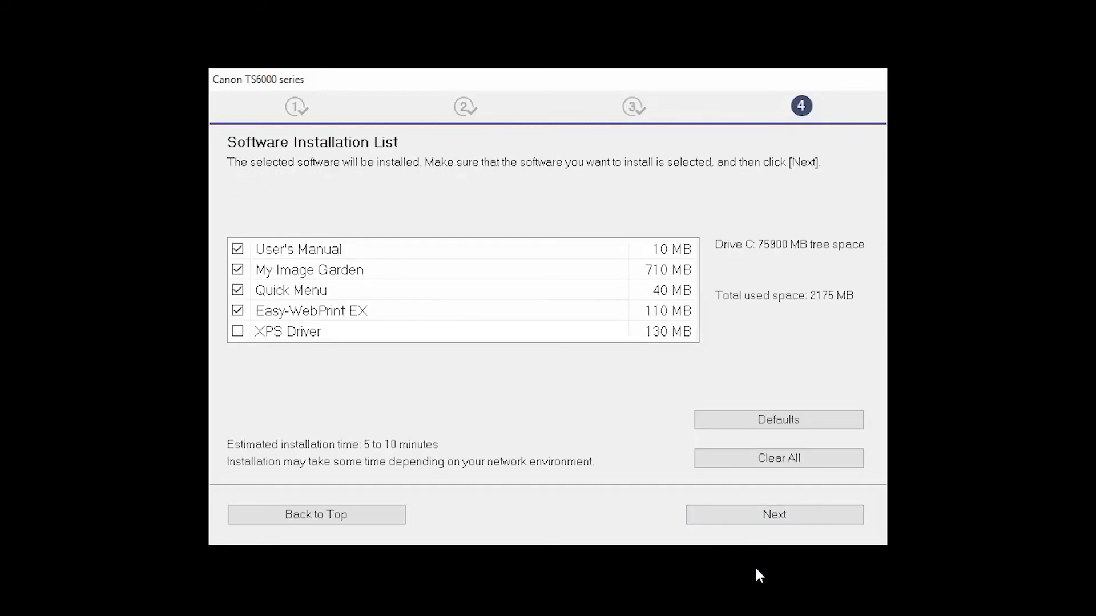
Install the checked software, skip the smartphone and registration pages, and close the installer
{"action": "left_click", "coordinate": [748, 525]}
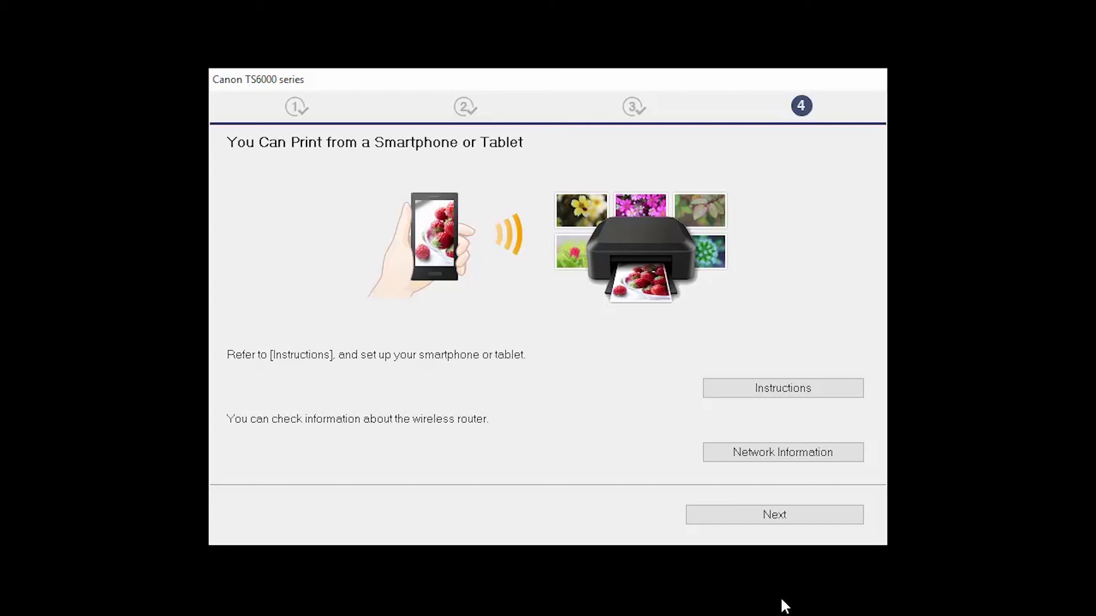
{"action": "left_click", "coordinate": [745, 522]}
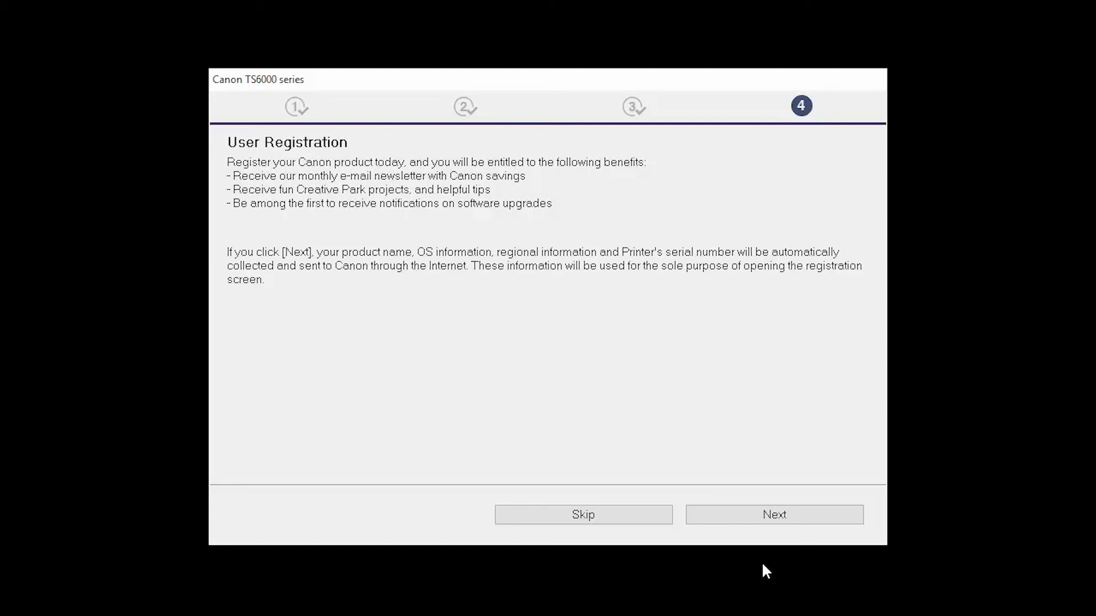
{"action": "left_click", "coordinate": [748, 526]}
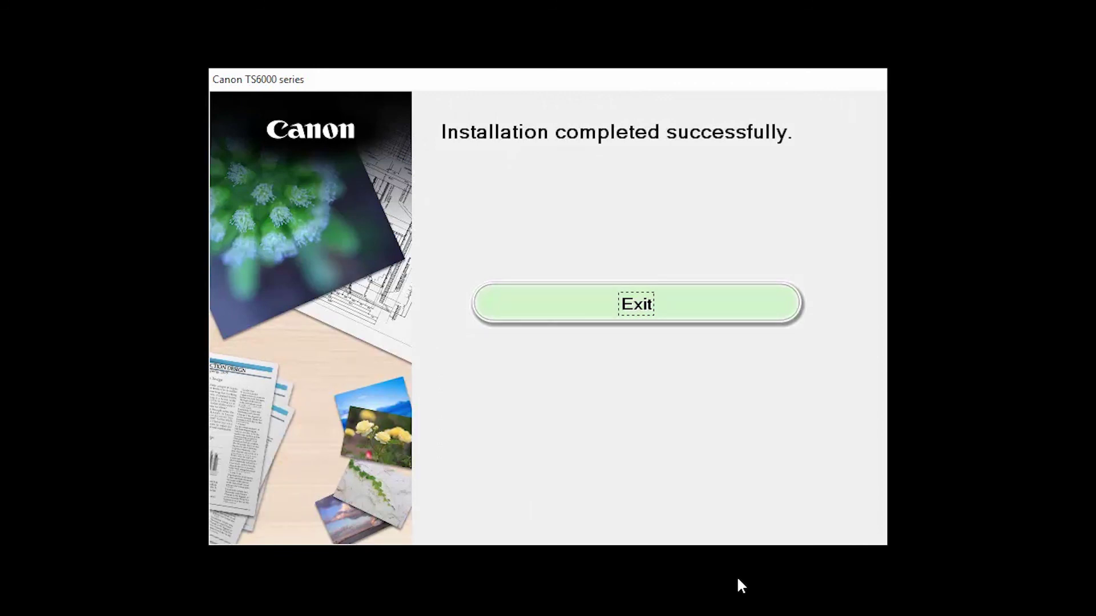
{"action": "left_click", "coordinate": [693, 297]}
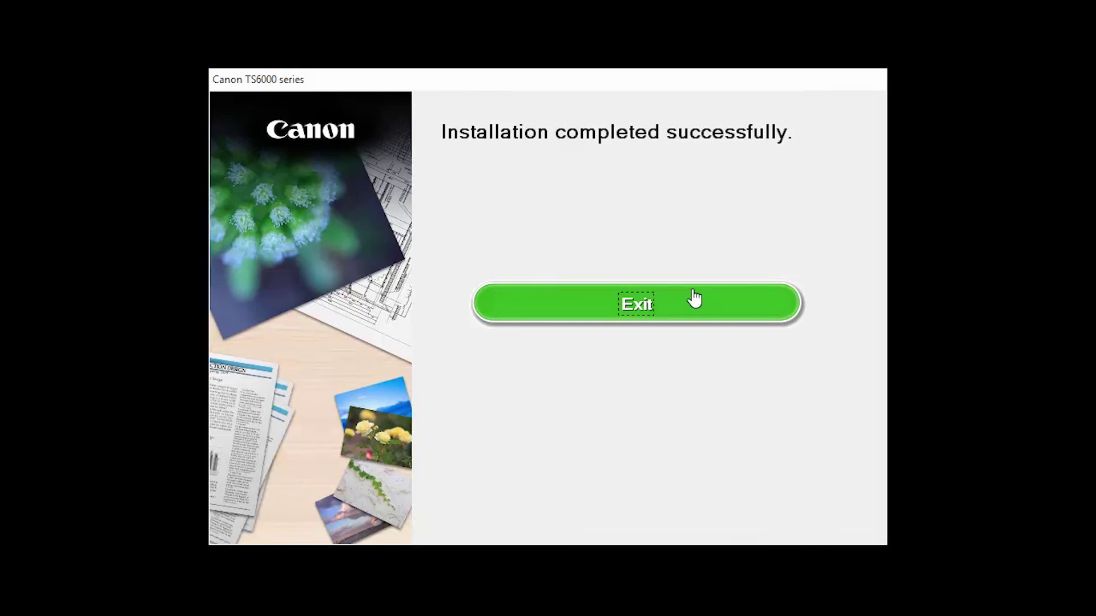